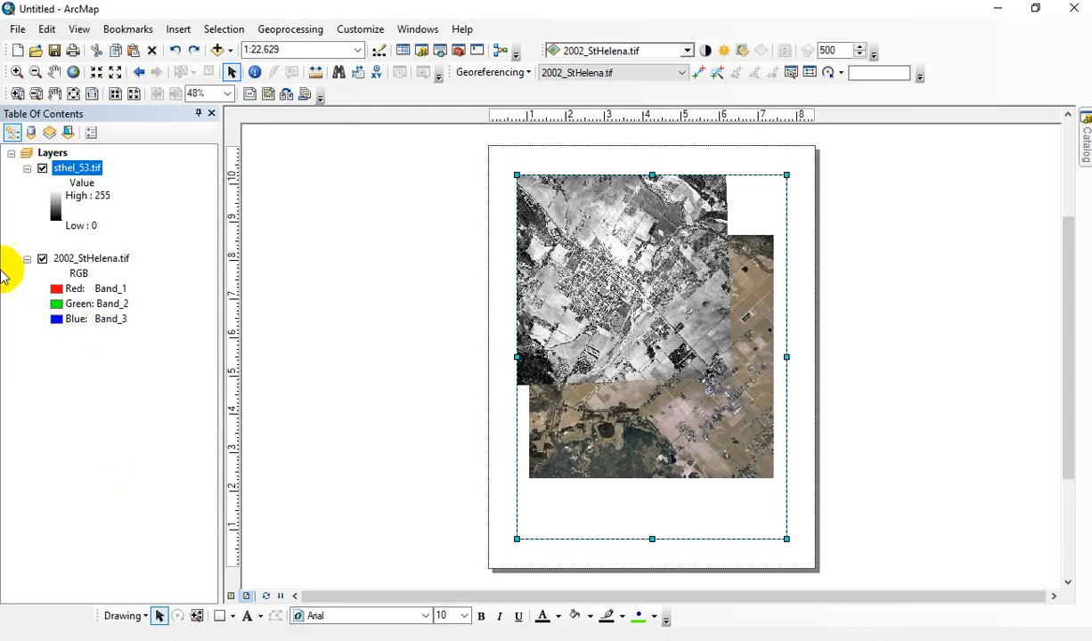
Resize the data frame to fill the upper half of the page, about 8 inches wide and 5 inches tall.
{"action": "left_click", "coordinate": [541, 421]}
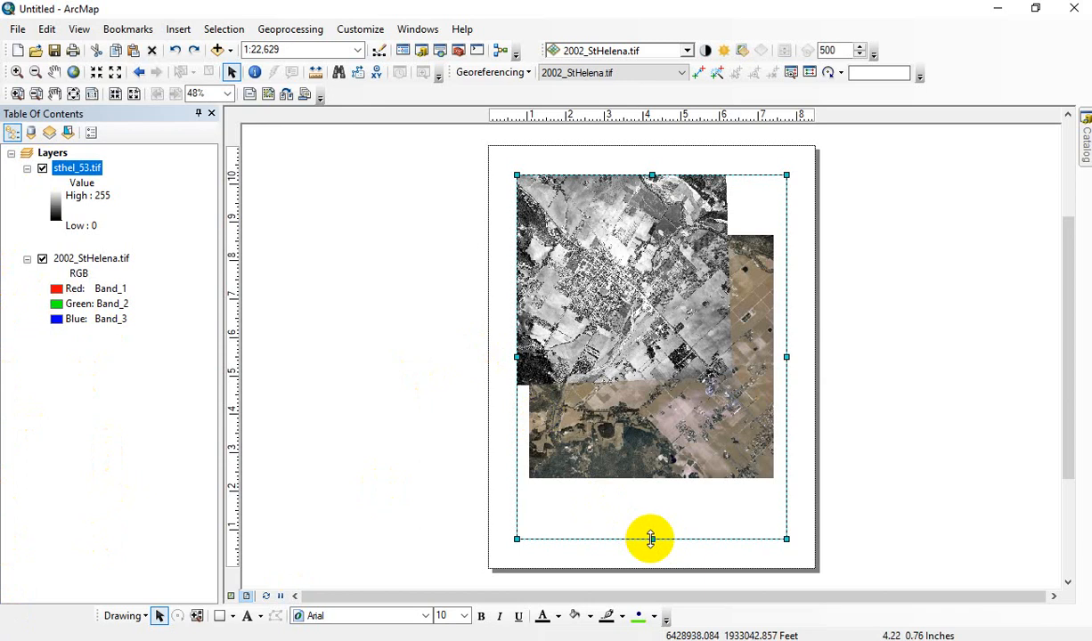
{"action": "left_click_drag", "start_coordinate": [651, 539], "coordinate": [652, 339]}
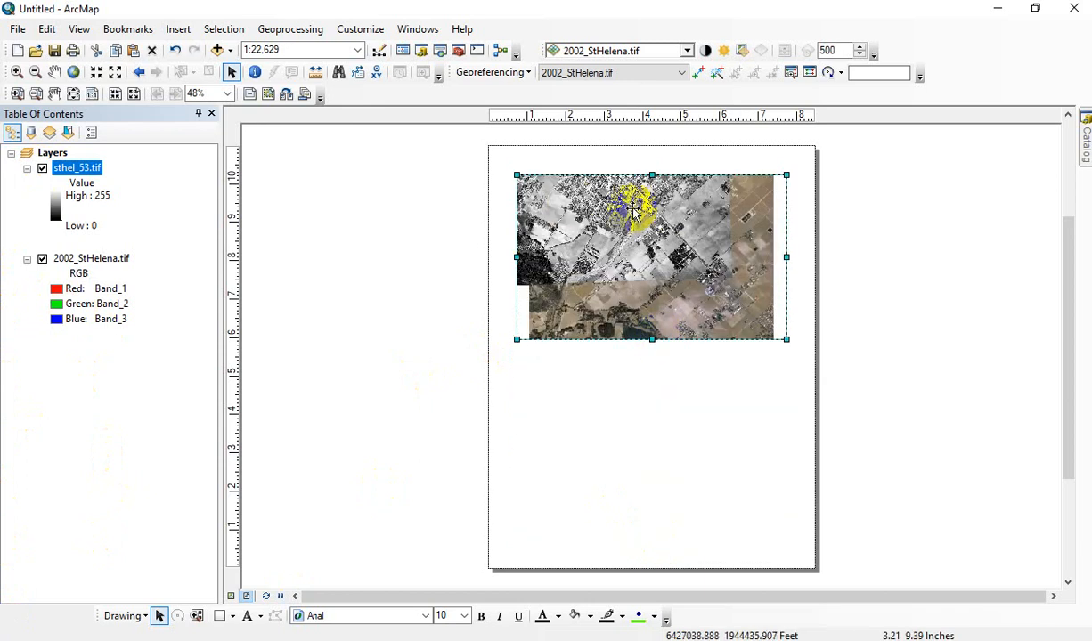
{"action": "left_click_drag", "start_coordinate": [516, 176], "coordinate": [498, 153]}
{"action": "left_click_drag", "start_coordinate": [786, 338], "coordinate": [805, 349]}
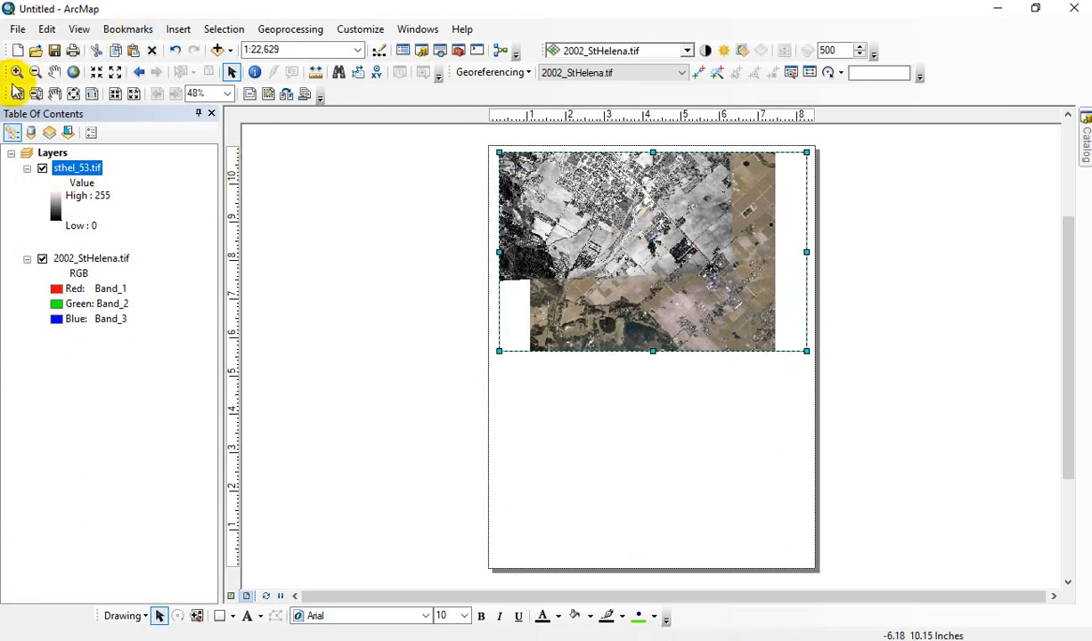
Zoom the data frame in to about 1:10,881 and shift the imagery so the town is centred in it.
{"action": "left_click", "coordinate": [18, 73]}
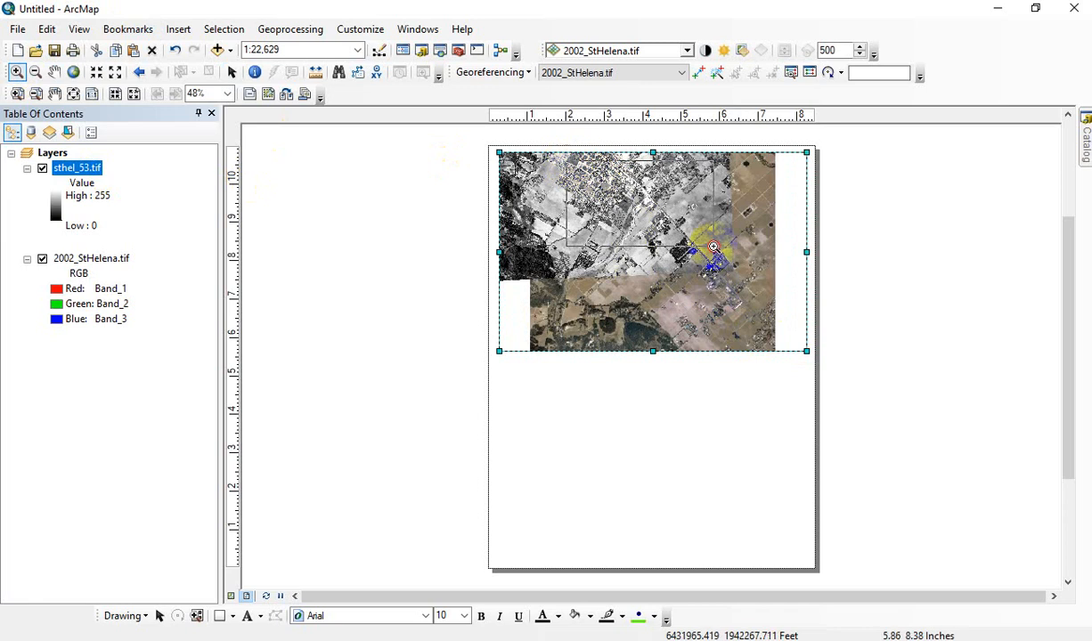
{"action": "left_click", "coordinate": [713, 247]}
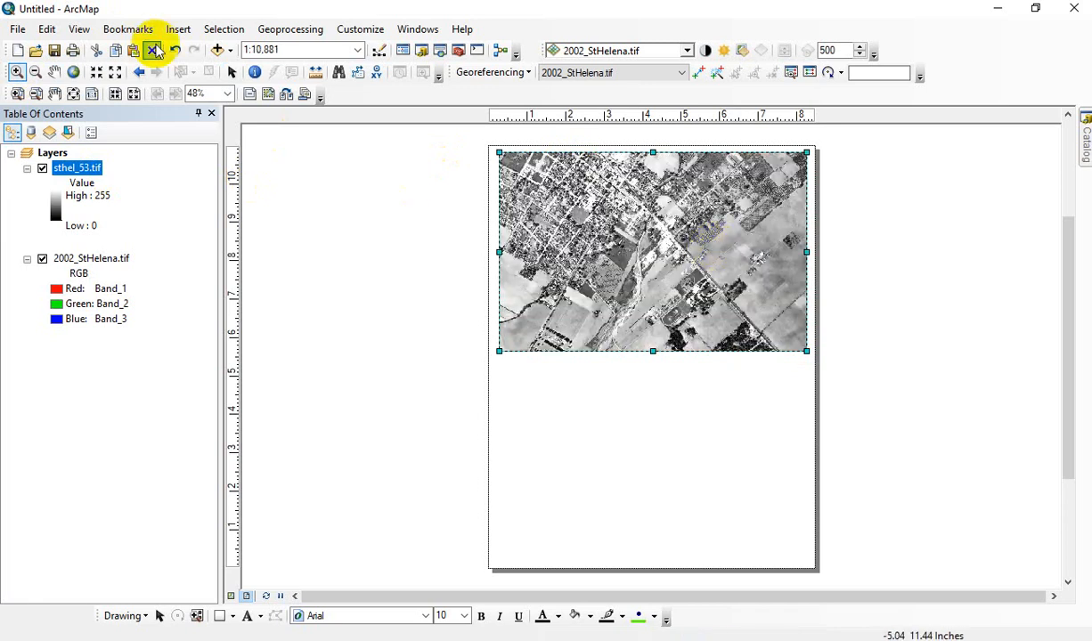
{"action": "left_click", "coordinate": [53, 73]}
{"action": "left_click_drag", "start_coordinate": [641, 240], "coordinate": [654, 287]}
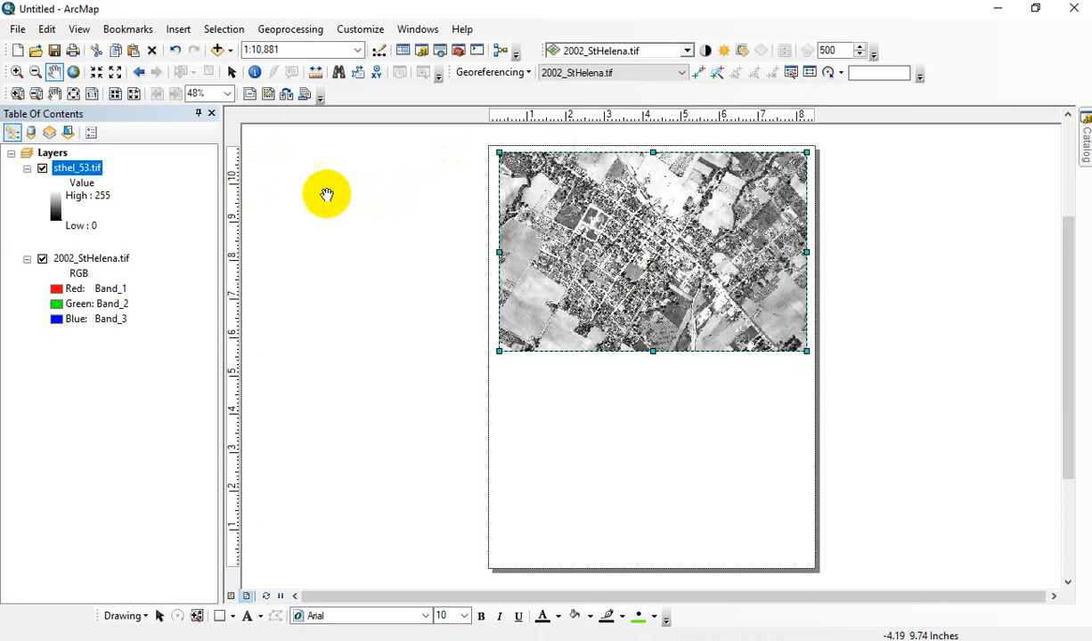
Toggle the visibility of sthel_53.tif to compare the old black-and-white photo with the 2002 imagery, leaving it on.
{"action": "left_click", "coordinate": [42, 168]}
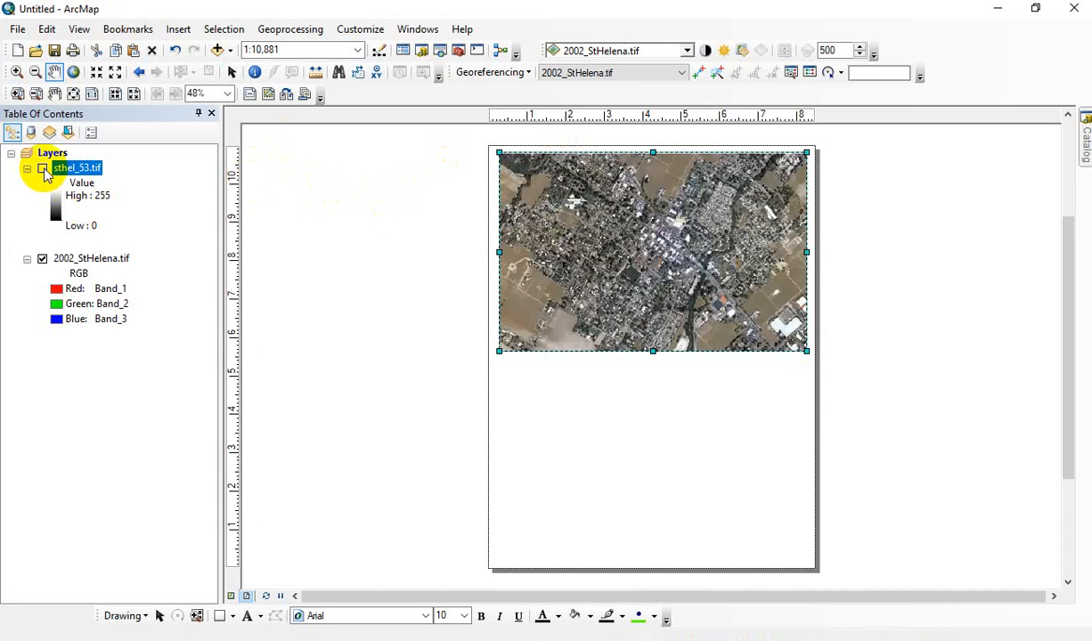
{"action": "left_click", "coordinate": [41, 169]}
{"action": "left_click", "coordinate": [42, 168]}
{"action": "left_click", "coordinate": [42, 168]}
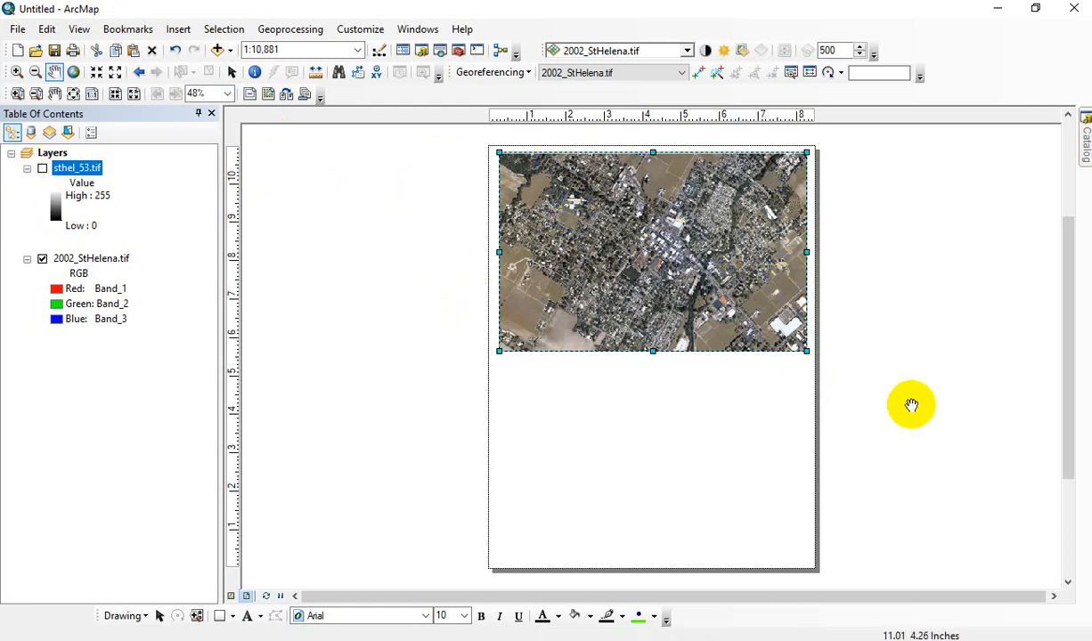
{"action": "left_click", "coordinate": [42, 168]}
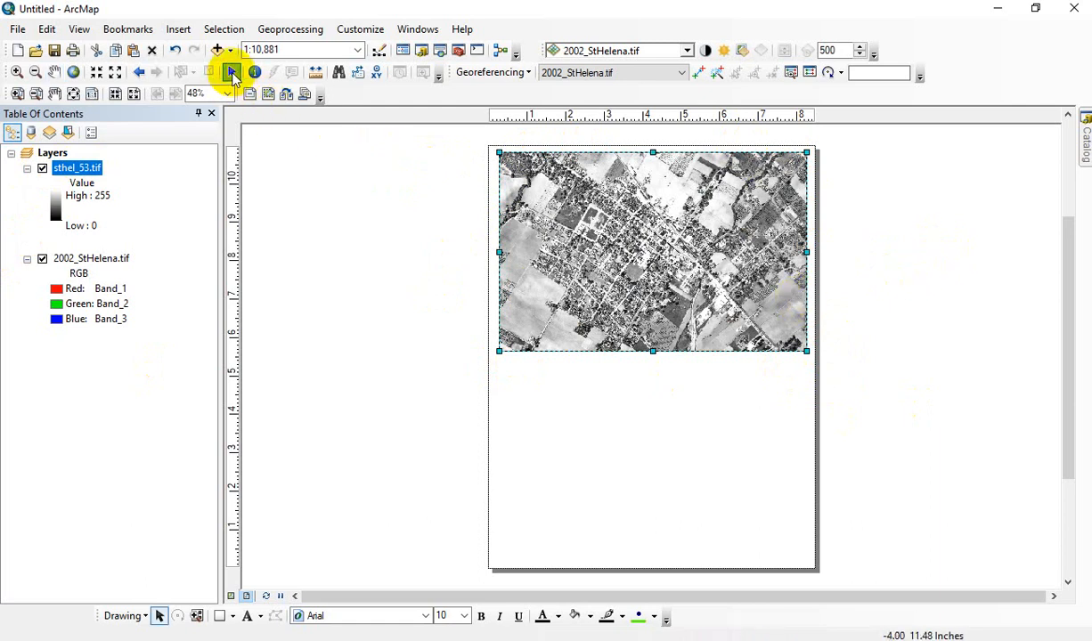
Duplicate the data frame and place the copy directly beneath the original on the lower half of the page.
{"action": "left_click", "coordinate": [231, 74]}
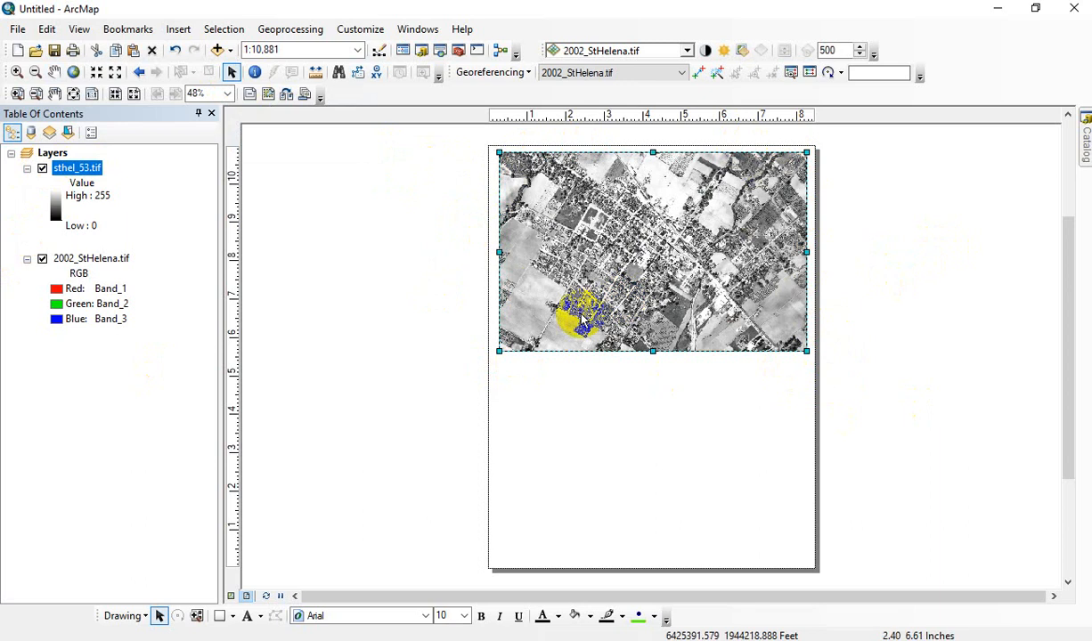
{"action": "left_click_drag", "start_coordinate": [583, 317], "coordinate": [581, 520]}
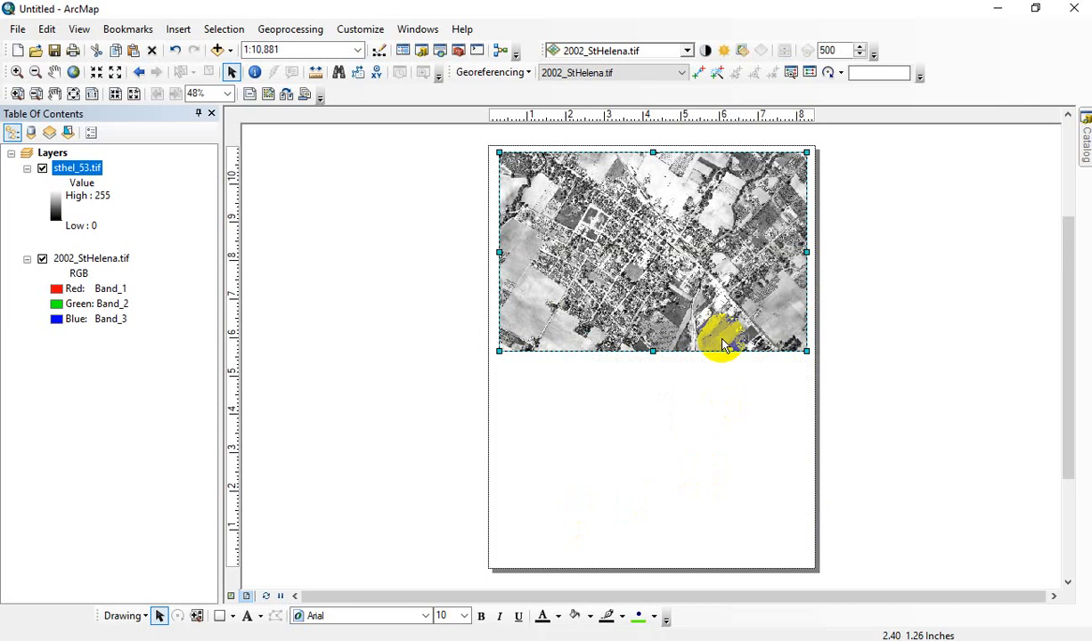
Select both data frames and align them by their left edges.
{"action": "left_click", "coordinate": [594, 289]}
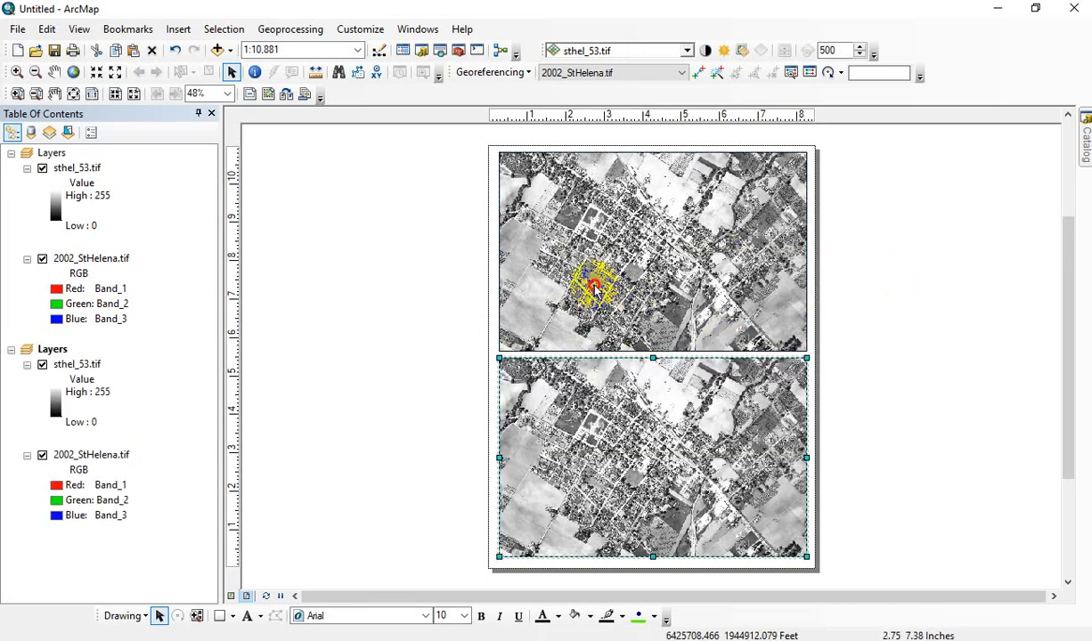
{"action": "left_click", "coordinate": [600, 377], "text": "shift"}
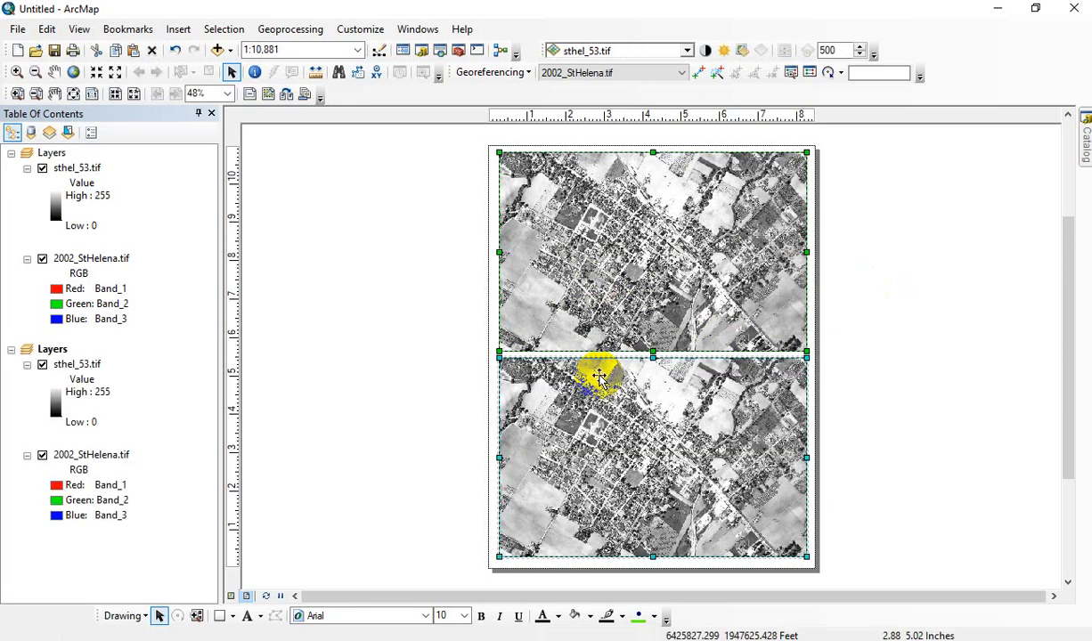
{"action": "right_click", "coordinate": [599, 377]}
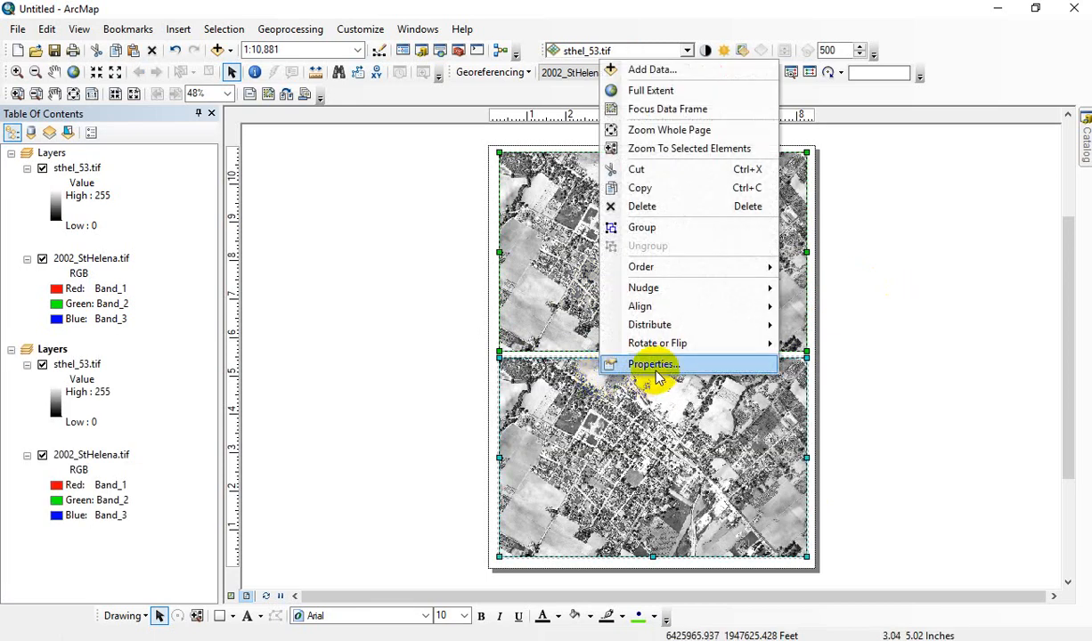
{"action": "mouse_move", "coordinate": [650, 307]}
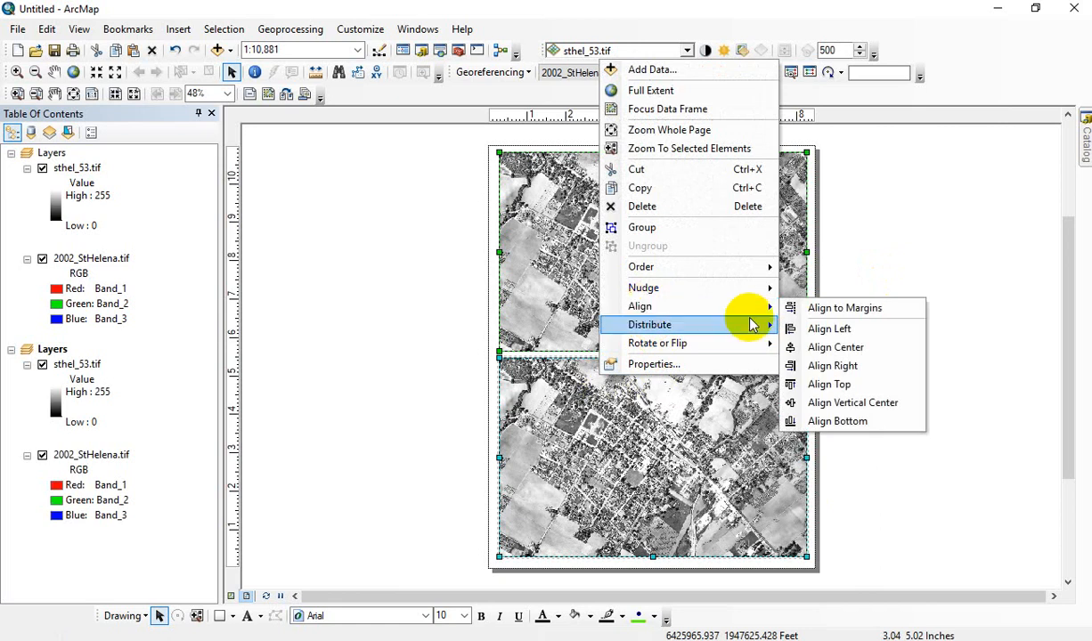
{"action": "left_click", "coordinate": [821, 330]}
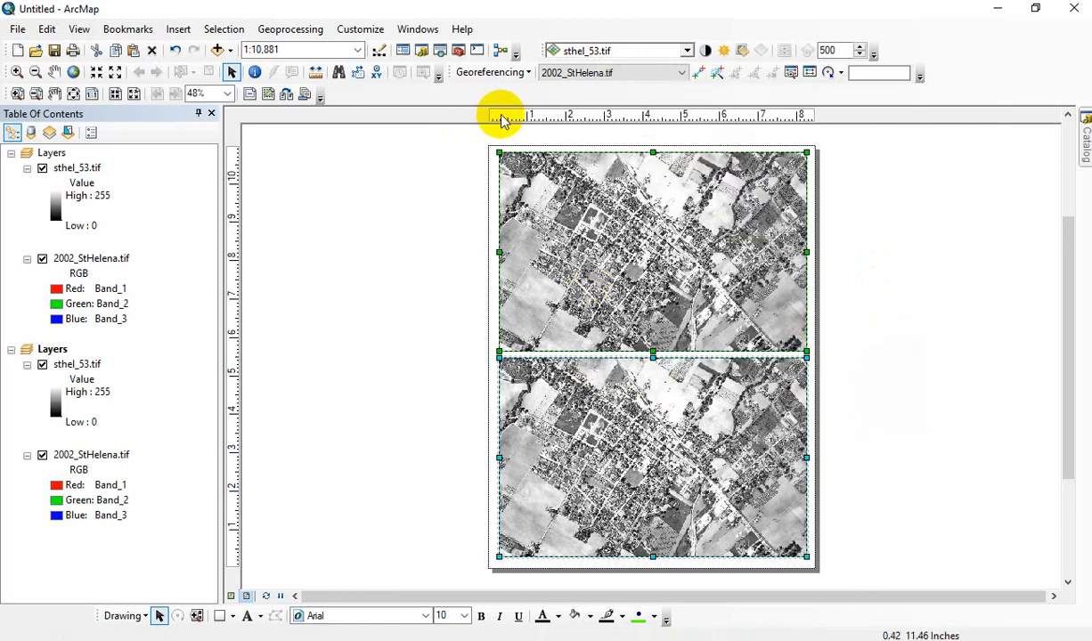
{"action": "left_click", "coordinate": [423, 298]}
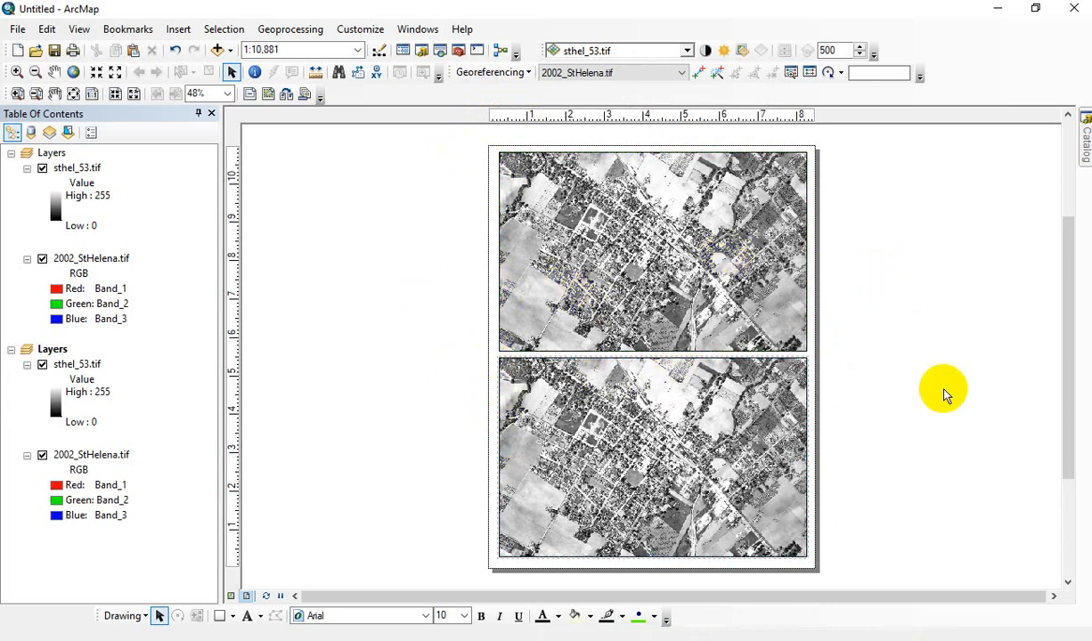
Remove 2002_StHelena.tif from the upper data frame and sthel_53.tif from the lower data frame.
{"action": "left_click", "coordinate": [43, 156]}
{"action": "right_click", "coordinate": [42, 157]}
{"action": "left_click", "coordinate": [102, 496]}
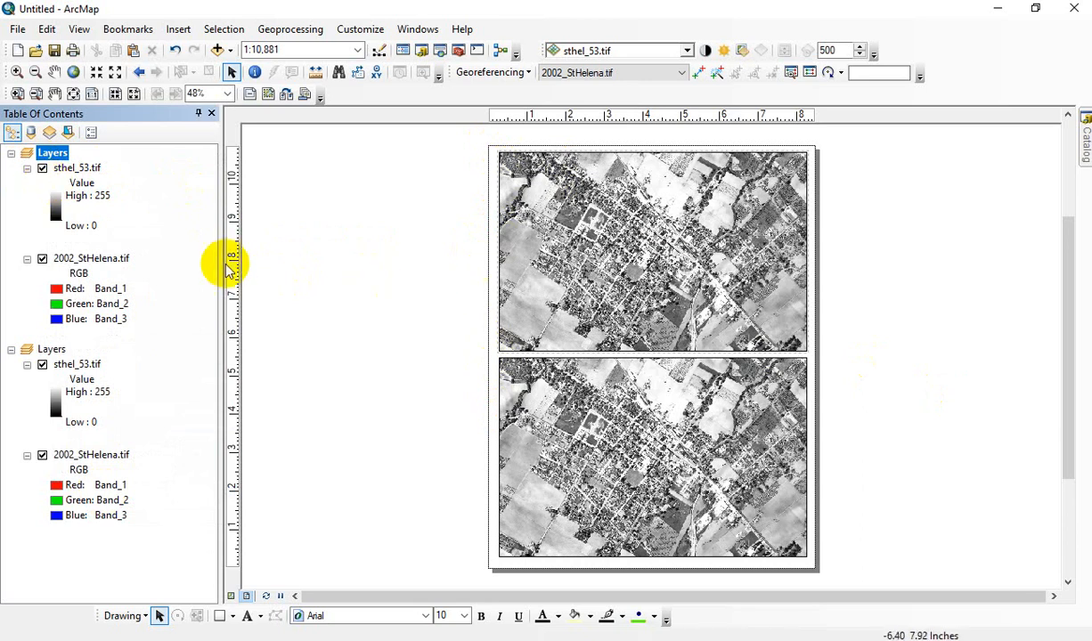
{"action": "left_click", "coordinate": [41, 258]}
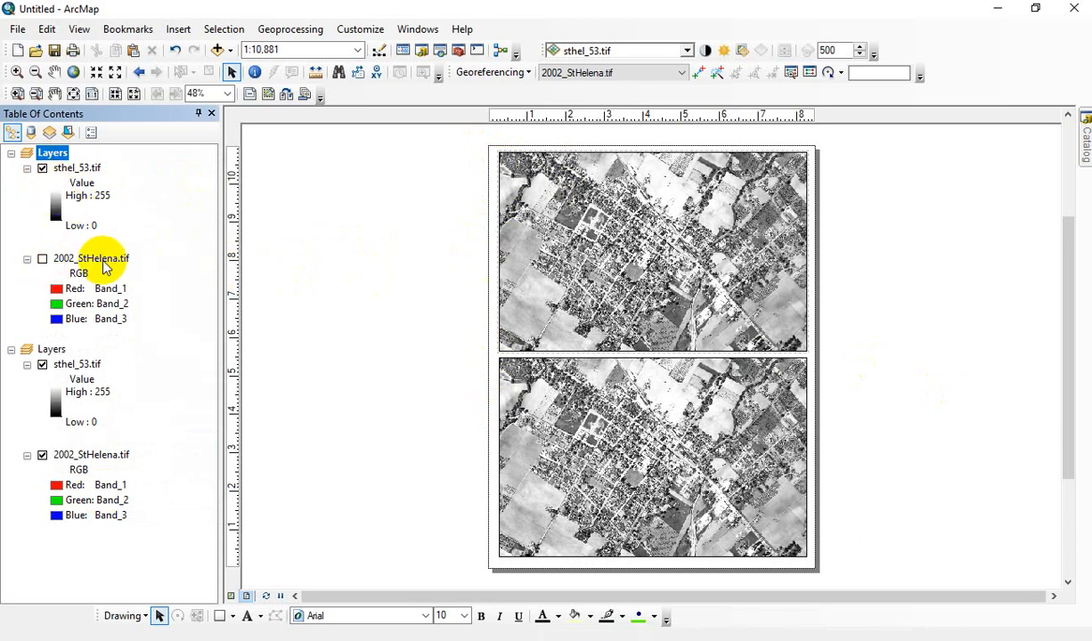
{"action": "right_click", "coordinate": [105, 263]}
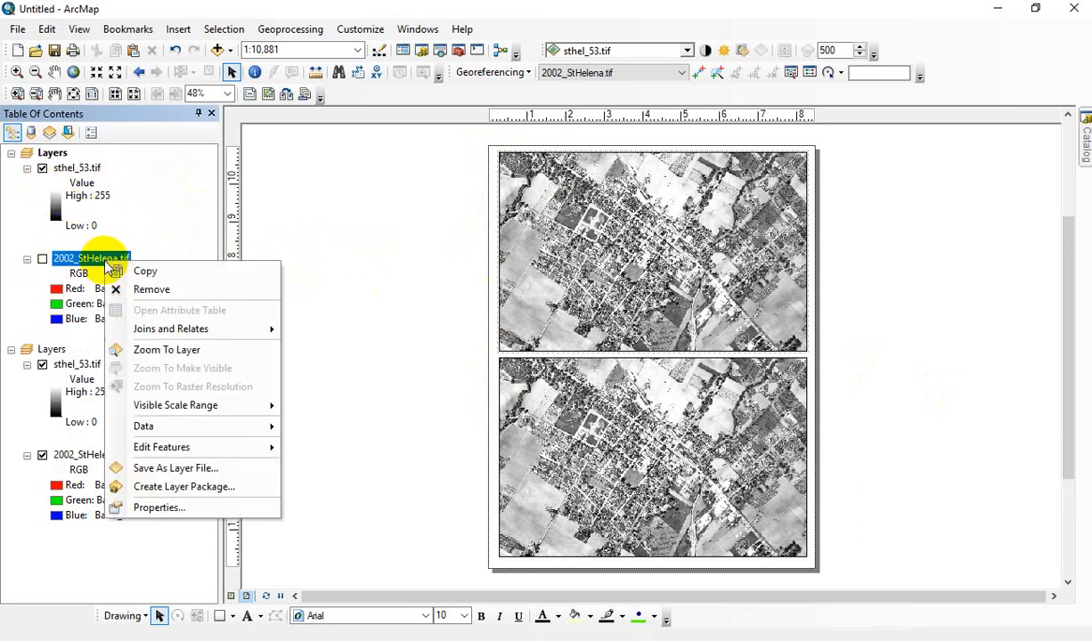
{"action": "left_click", "coordinate": [152, 289]}
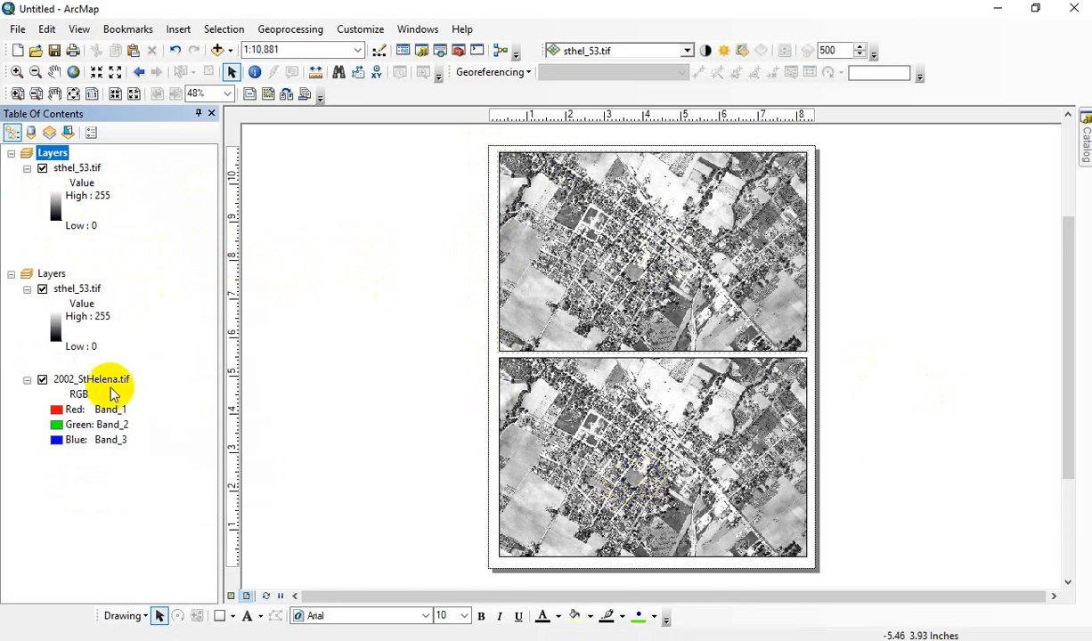
{"action": "right_click", "coordinate": [78, 293]}
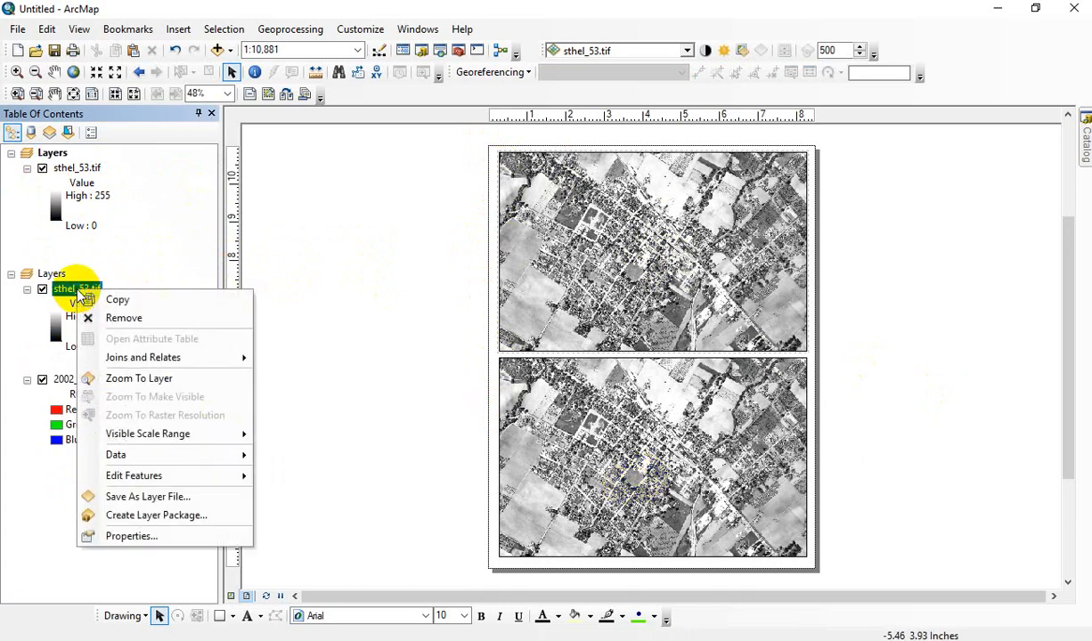
{"action": "left_click", "coordinate": [116, 317]}
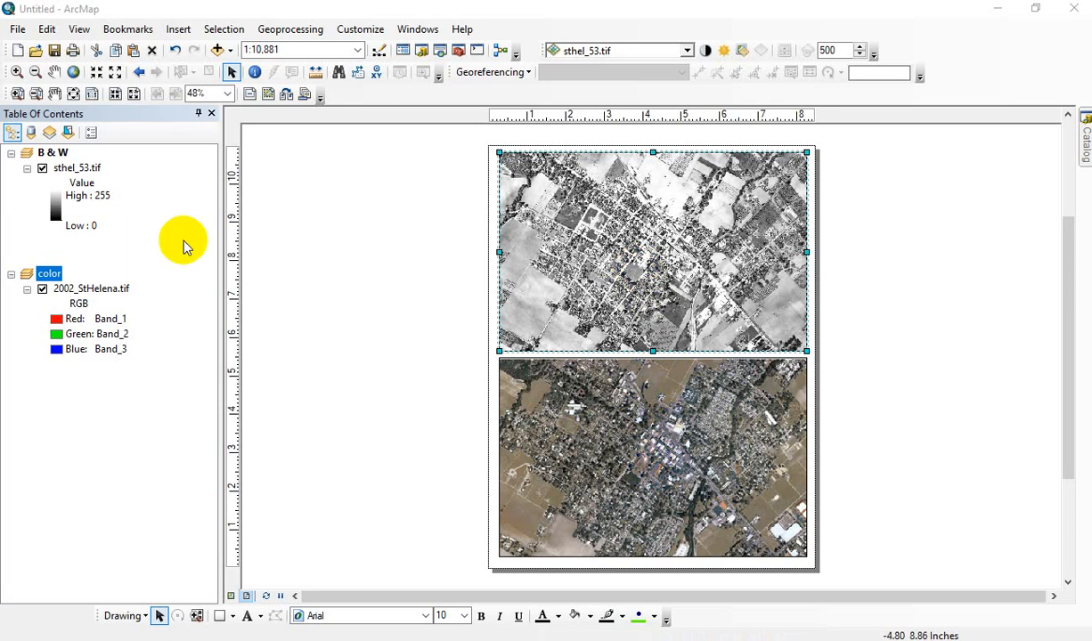
Set the color data frame's extent to Other Data Frame, derived from B & W with a 100% margin.
{"action": "right_click", "coordinate": [44, 278]}
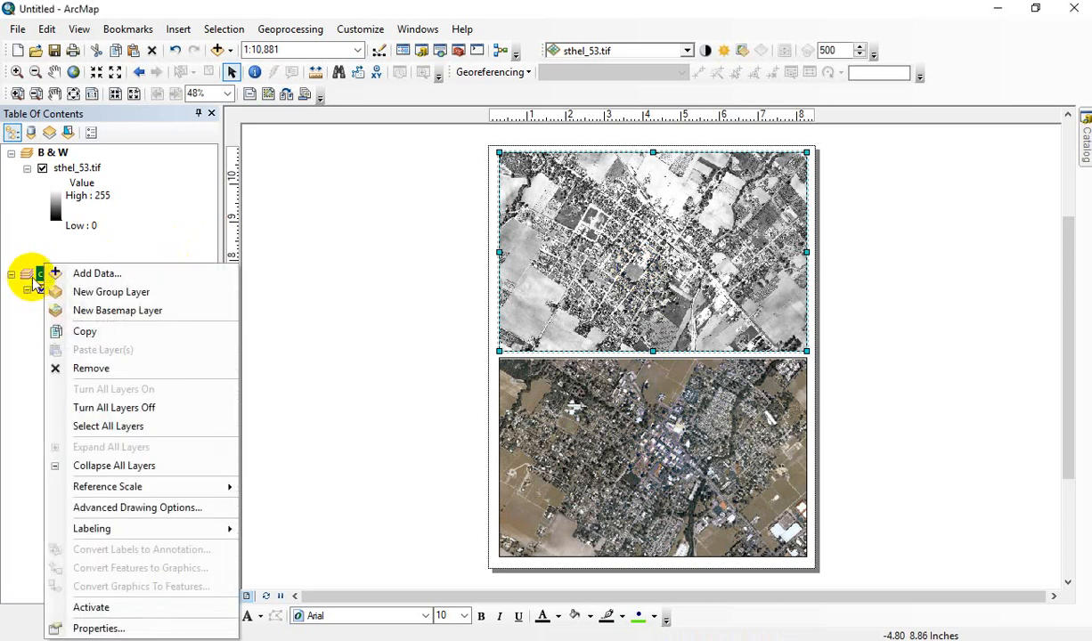
{"action": "left_click", "coordinate": [147, 626]}
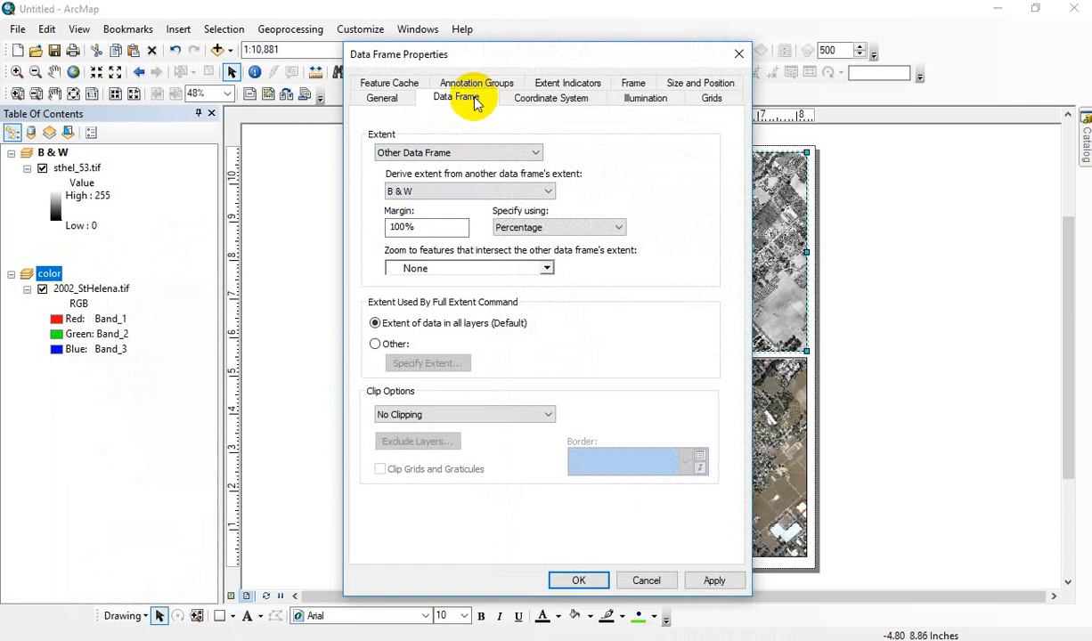
{"action": "left_click", "coordinate": [513, 152]}
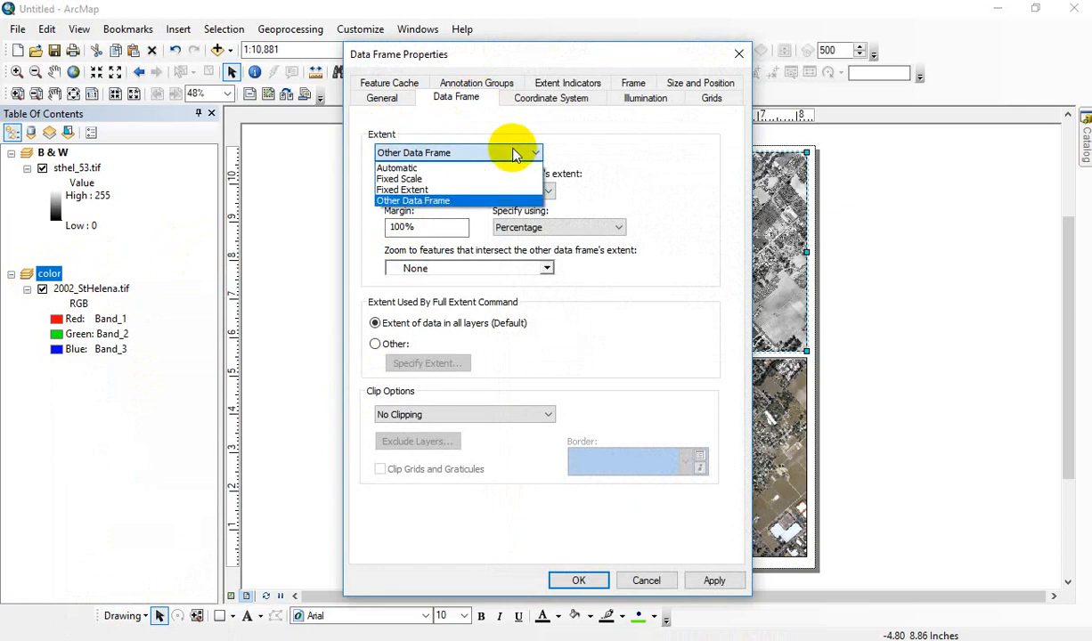
{"action": "left_click", "coordinate": [397, 169]}
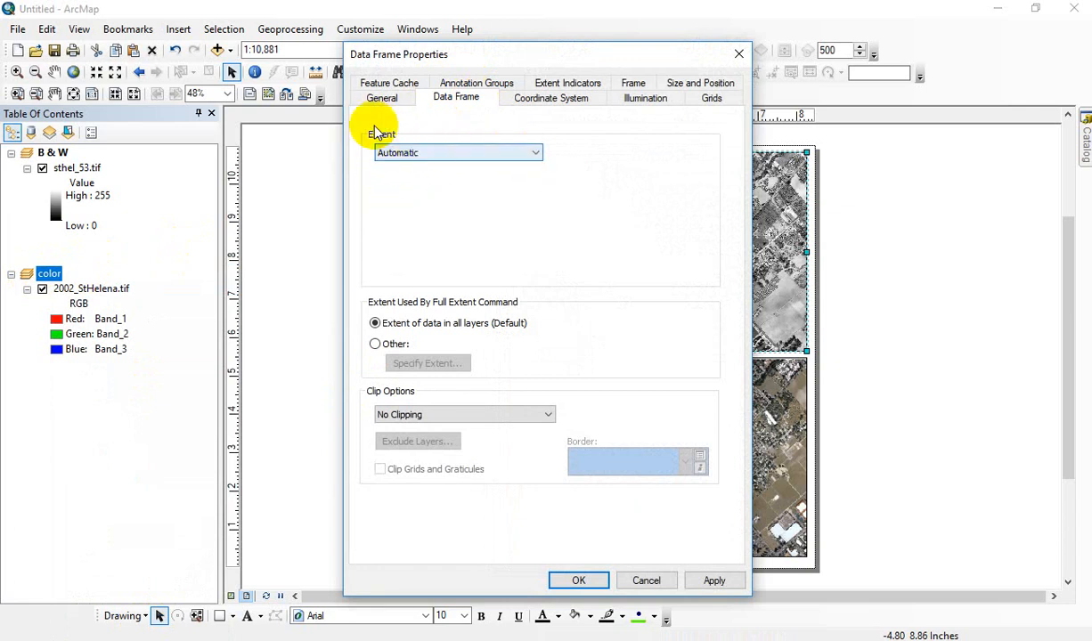
{"action": "left_click", "coordinate": [471, 155]}
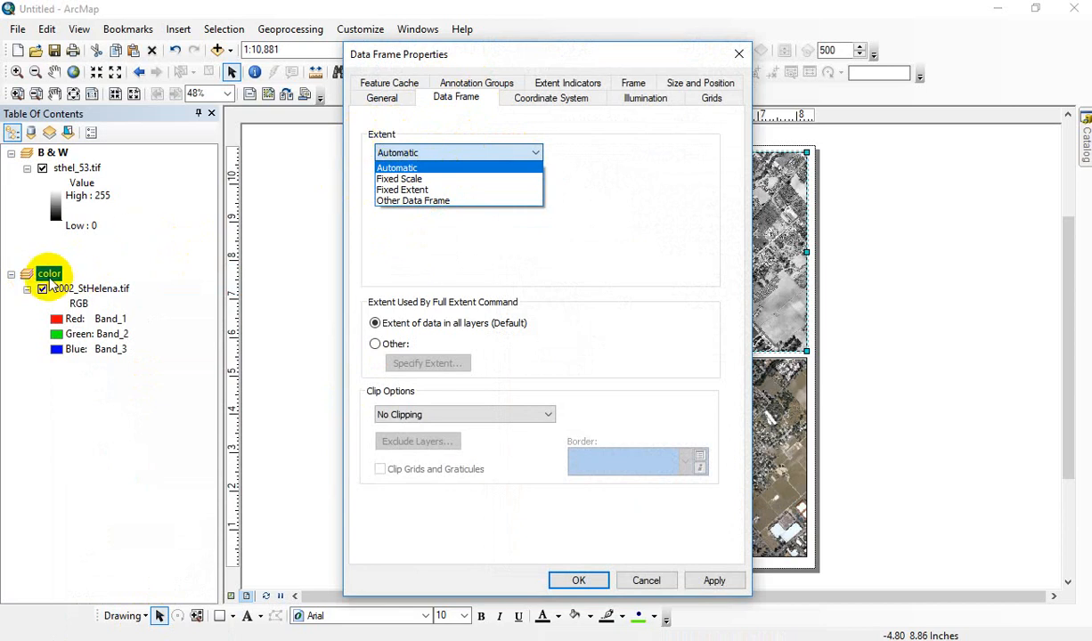
{"action": "left_click", "coordinate": [422, 203]}
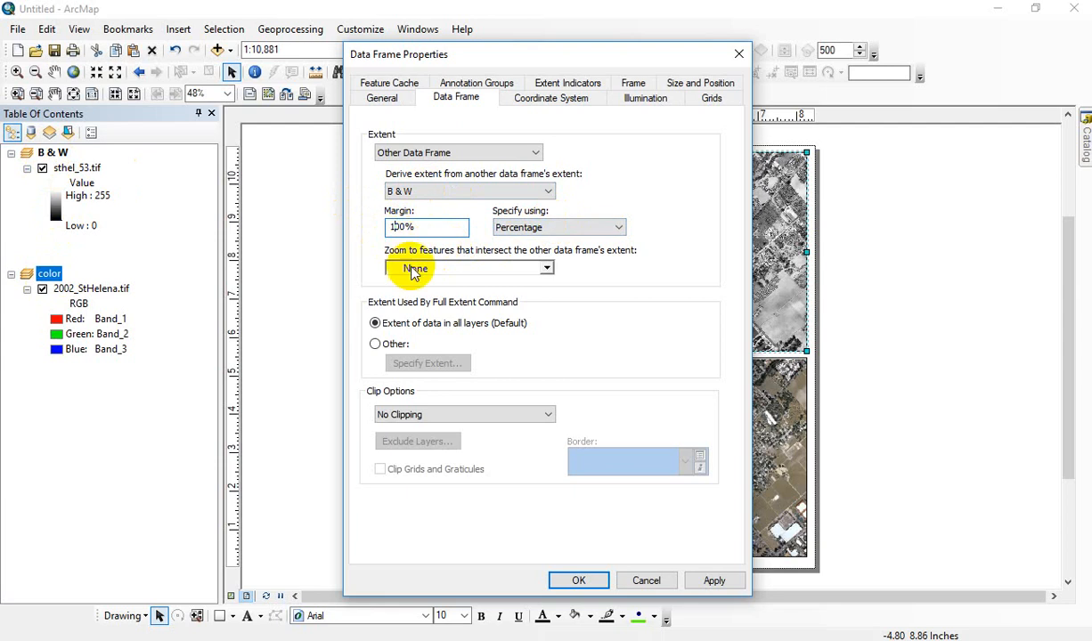
{"action": "left_click", "coordinate": [578, 579]}
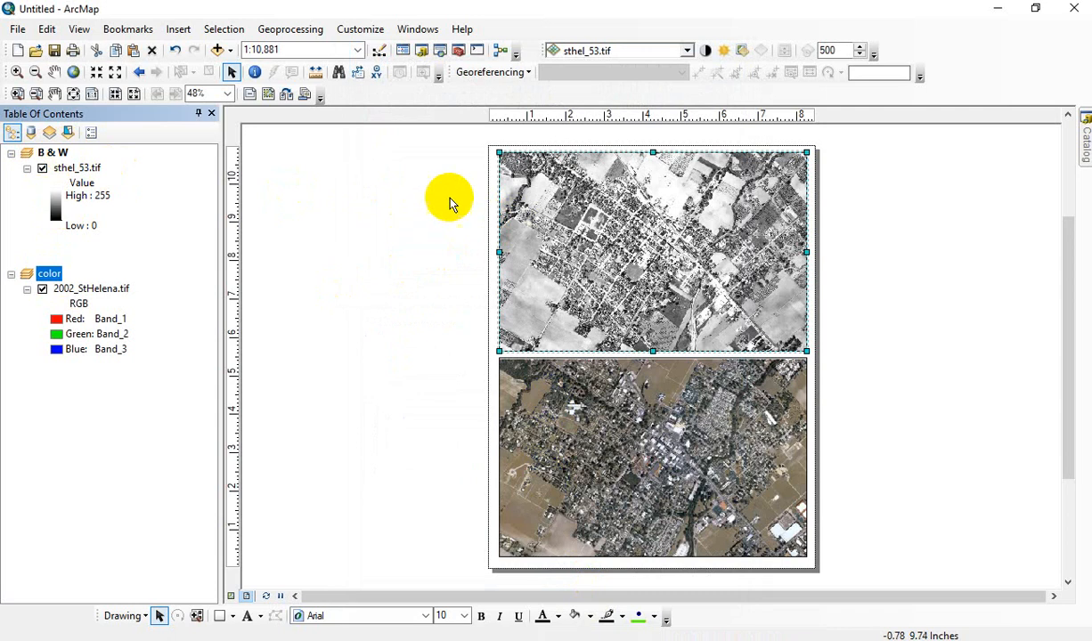
Zoom the B & W data frame in to about 1:4,913 and pan it to test the linked extent of the color frame.
{"action": "left_click", "coordinate": [525, 436]}
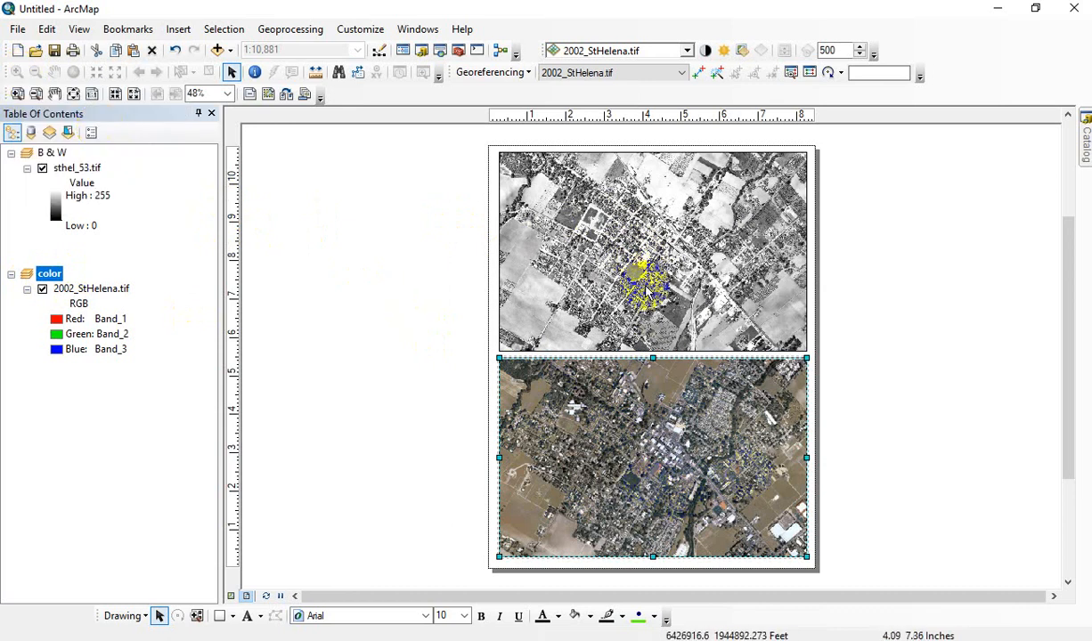
{"action": "left_click", "coordinate": [560, 214]}
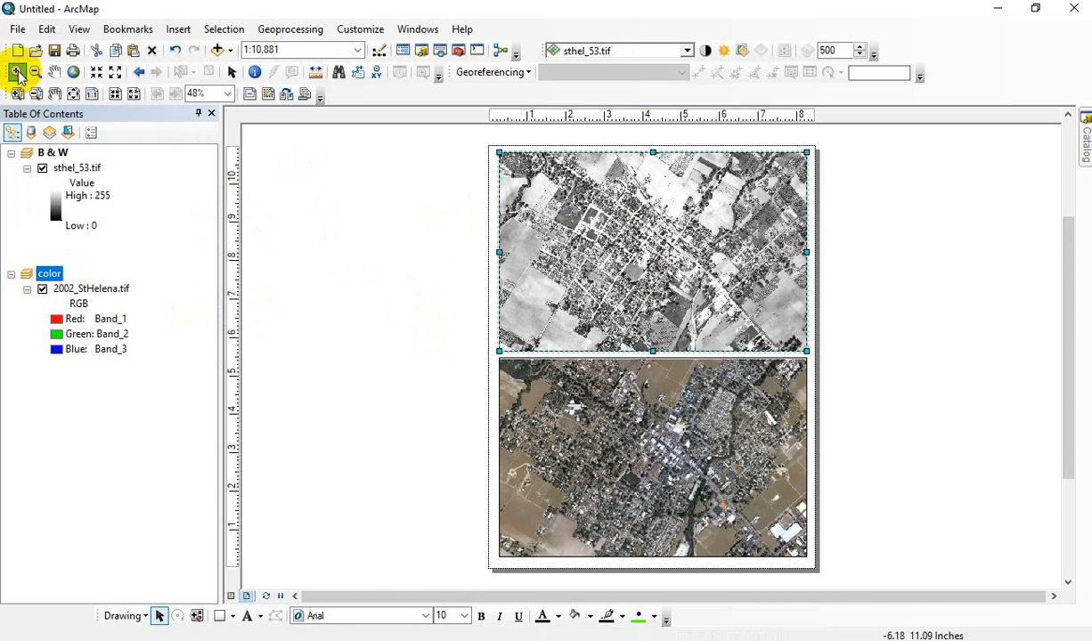
{"action": "left_click", "coordinate": [17, 72]}
{"action": "left_click_drag", "start_coordinate": [552, 205], "coordinate": [687, 295]}
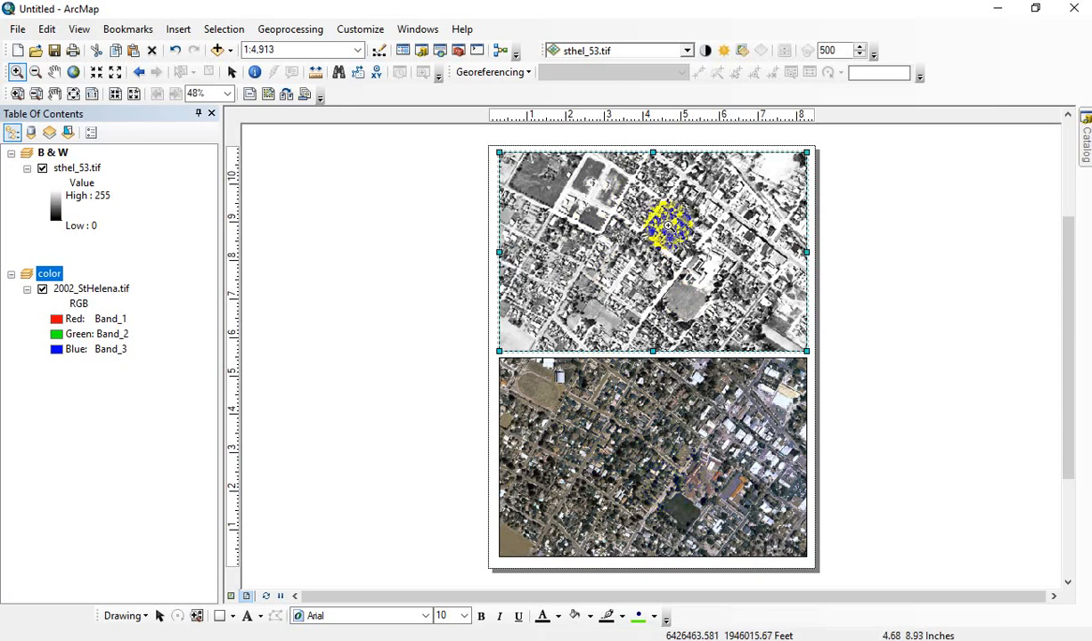
{"action": "left_click", "coordinate": [54, 73]}
{"action": "left_click_drag", "start_coordinate": [523, 265], "coordinate": [566, 272]}
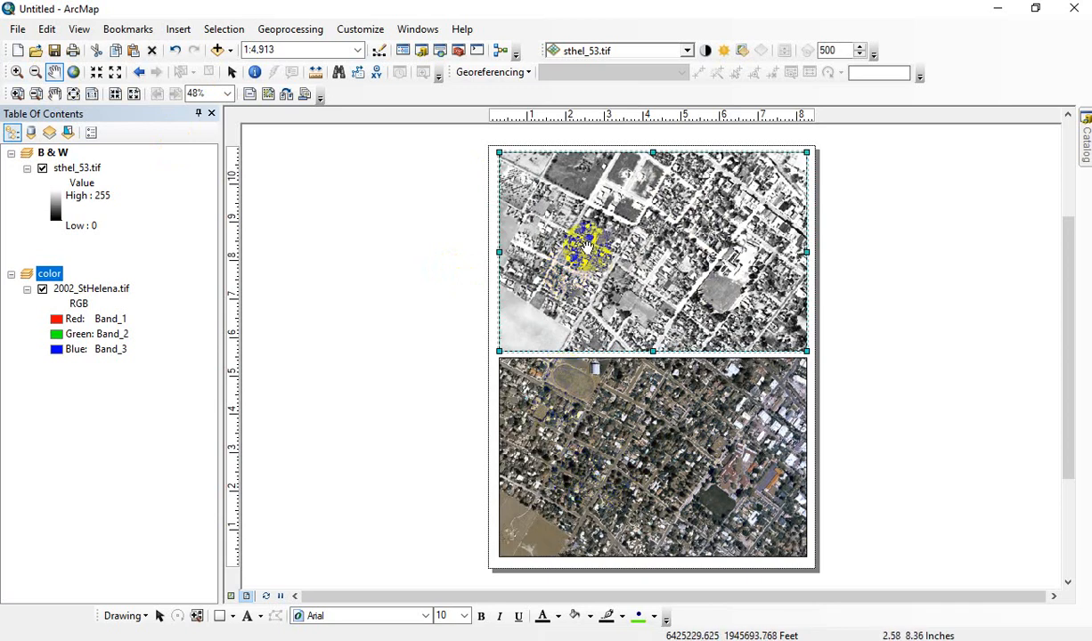
{"action": "left_click", "coordinate": [525, 497]}
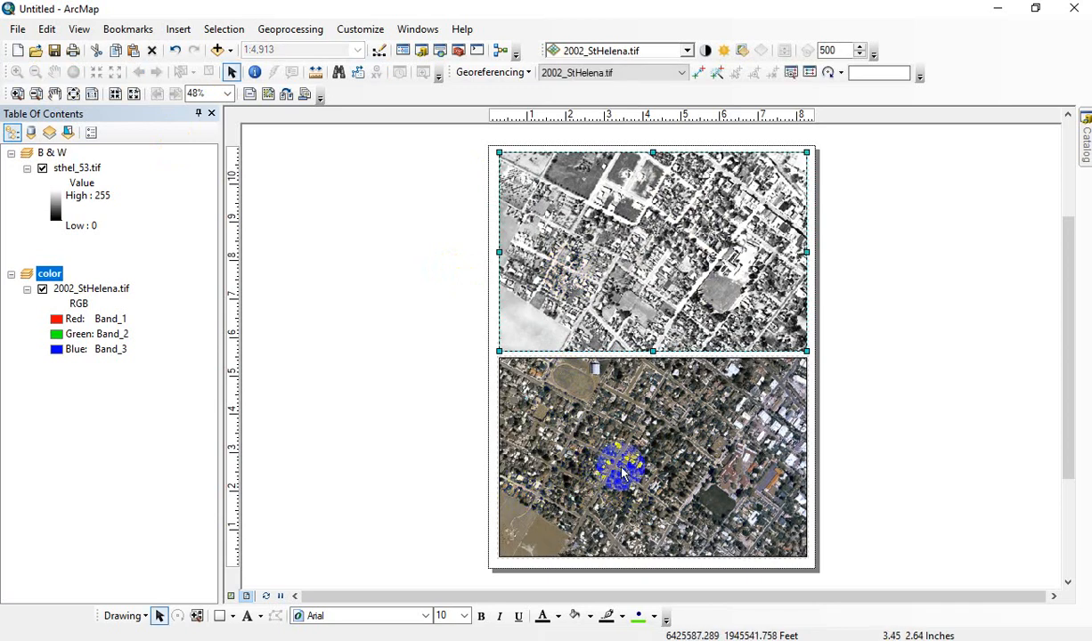